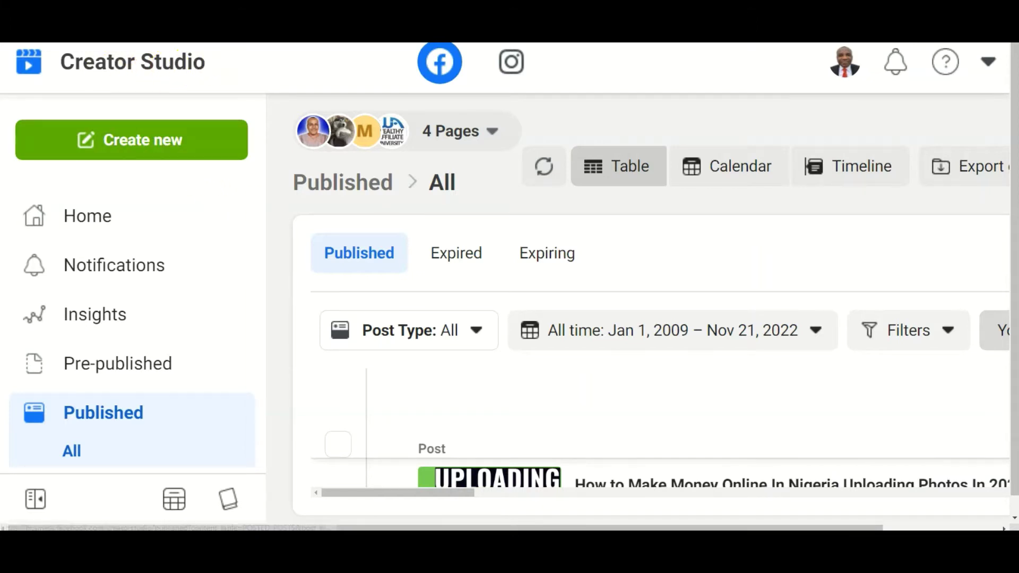
# Start a new reel from the Amazon affiliate marketing video in the social media folder
pyautogui.click(128, 142)
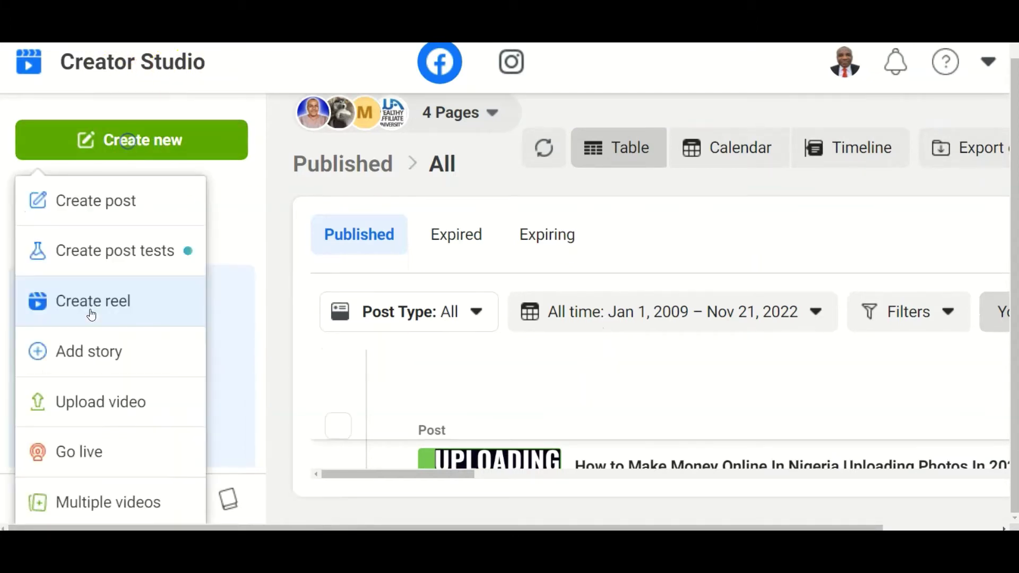
pyautogui.click(91, 310)
pyautogui.doubleClick(425, 159)
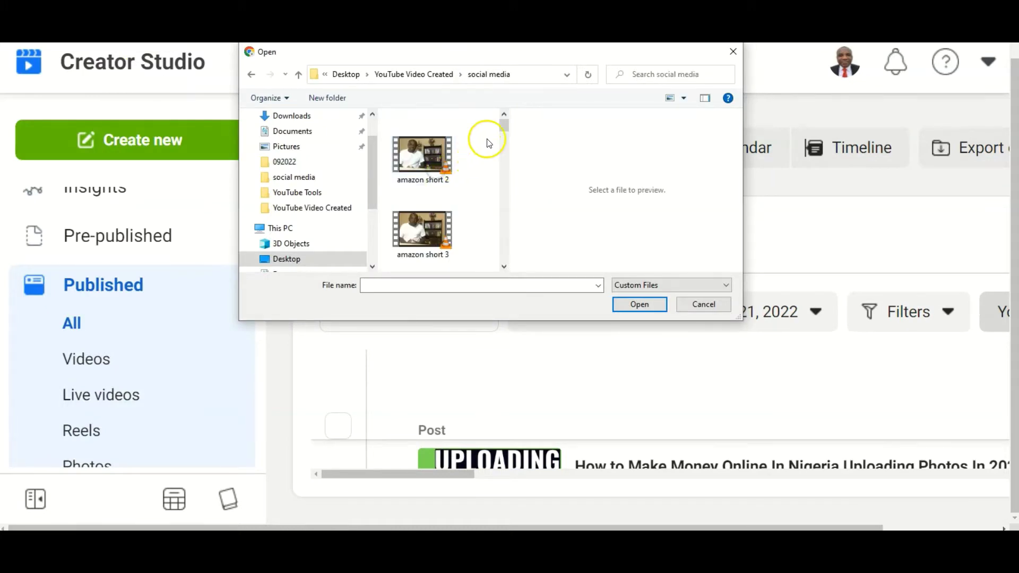
pyautogui.scroll(2, 504, 123)
pyautogui.click(422, 154)
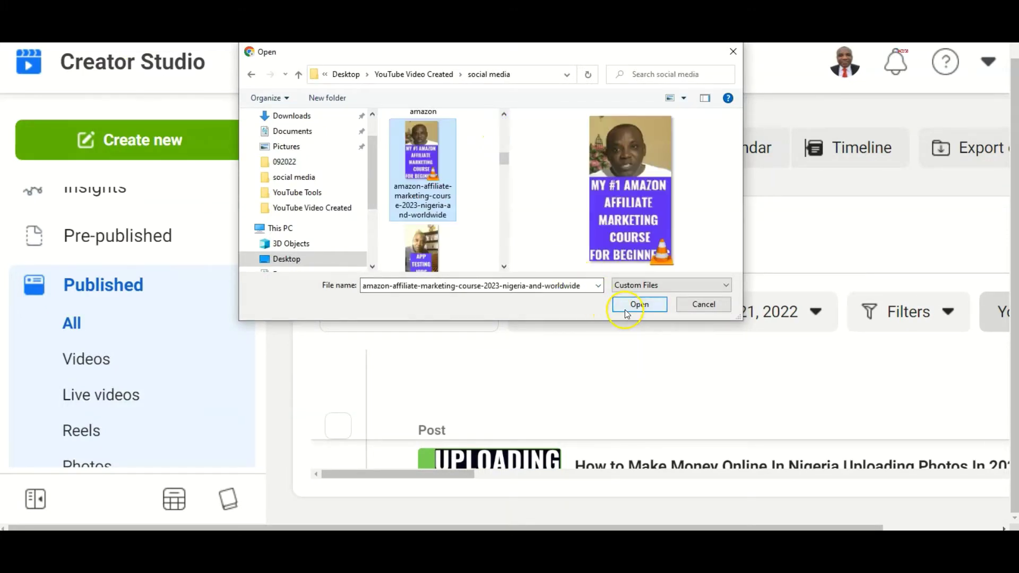
pyautogui.click(626, 310)
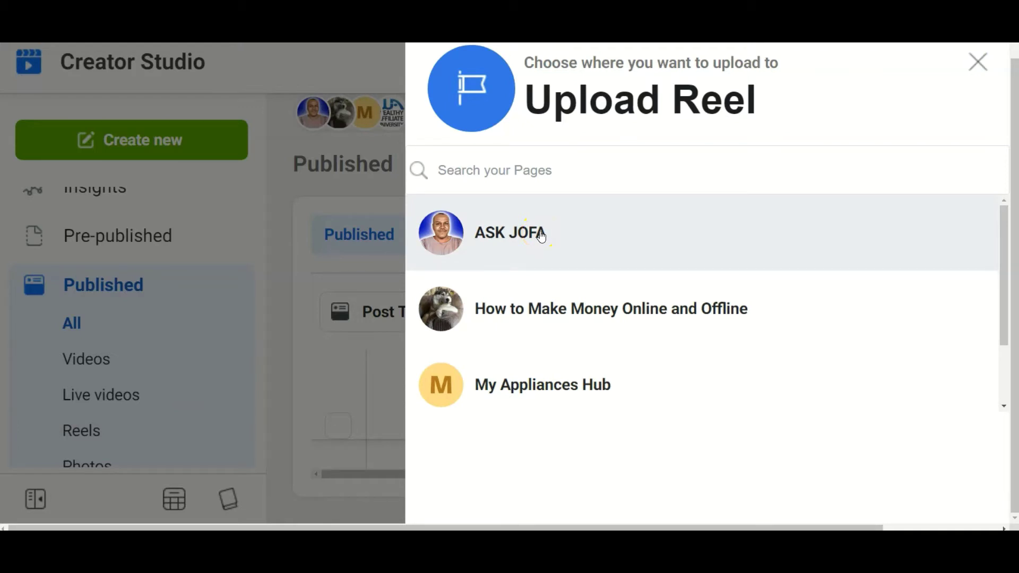
pyautogui.click(540, 232)
# Upload to the ASK JOFA Page with a caption of the pasted title, #amazon hashtags and link
pyautogui.click(522, 238)
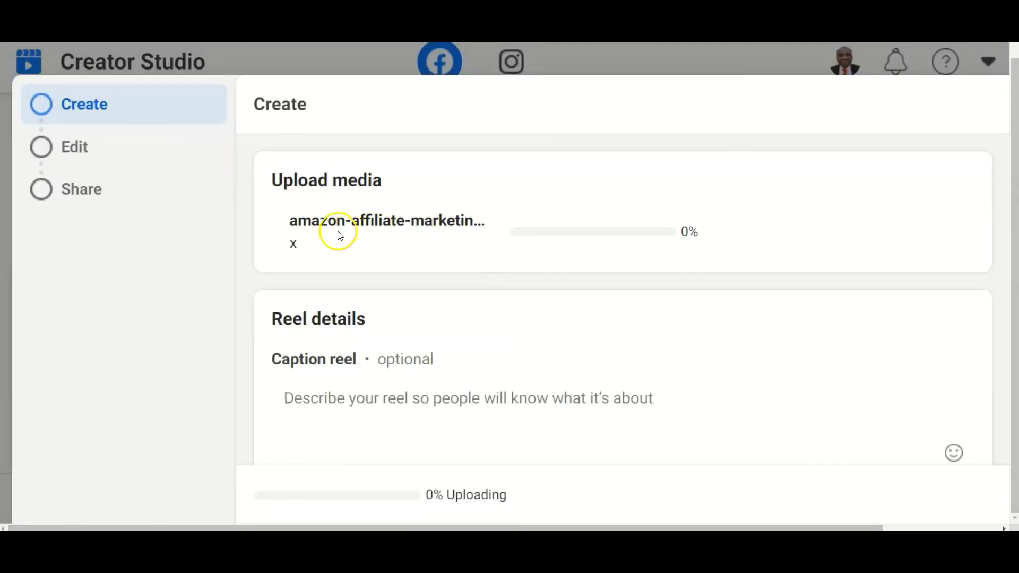
pyautogui.scroll(-1, 451, 410)
pyautogui.click(451, 409)
pyautogui.write('How to Start Amazon Affiliate Marketing Training for Beginners')
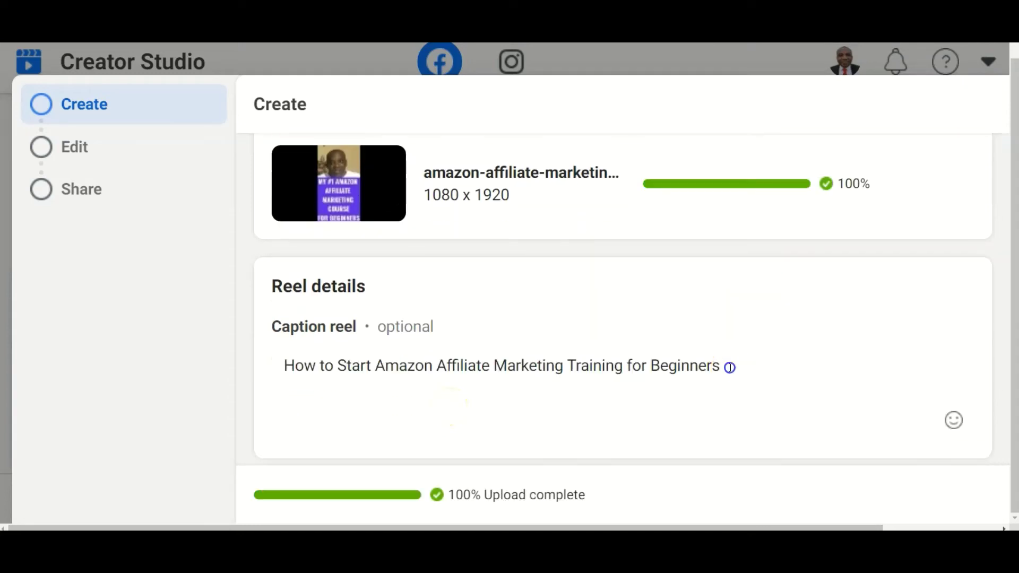
pyautogui.write('#amazonaffiliate')
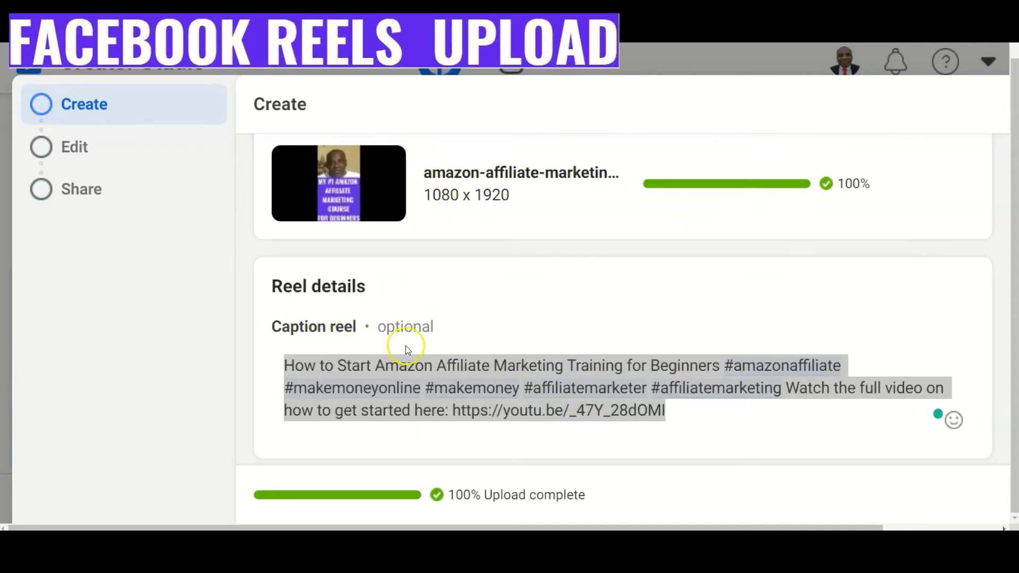
pyautogui.scroll(-5, 319, 387)
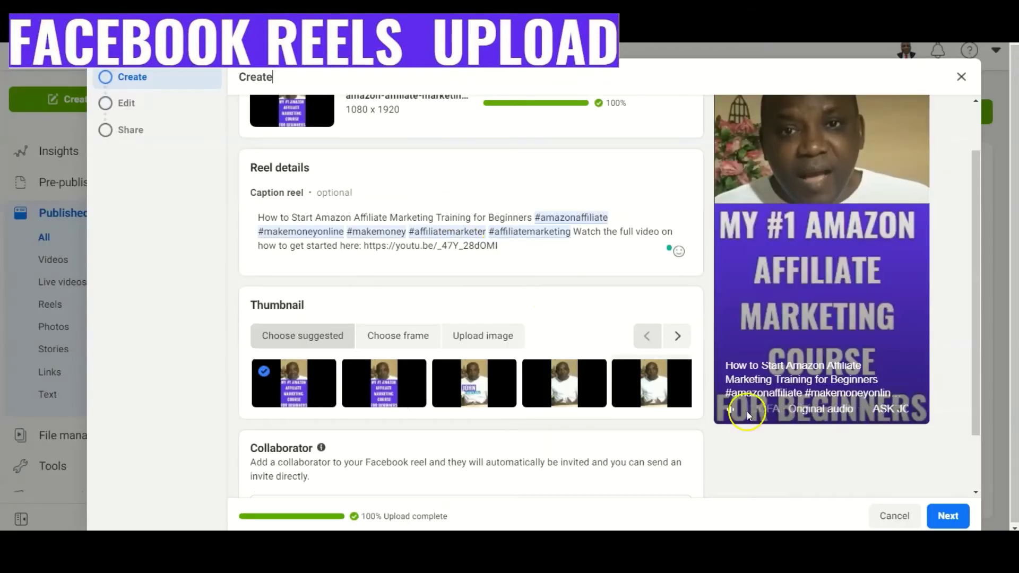
# Dismiss the personalisation popup, reach the Edit step and browse the For You audio and Enhance options
pyautogui.click(948, 516)
pyautogui.click(317, 241)
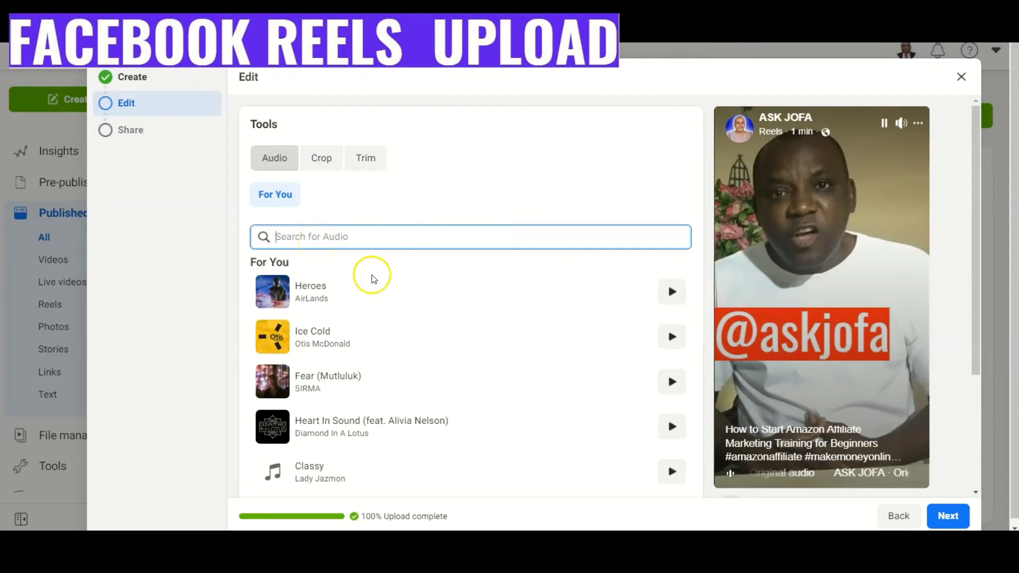
pyautogui.scroll(-7, 349, 431)
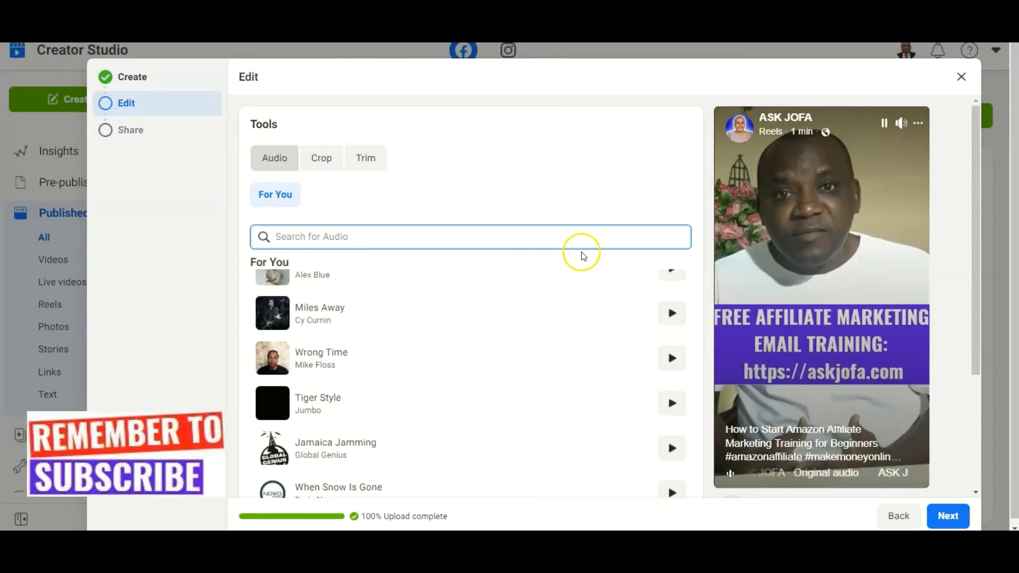
pyautogui.scroll(-1, 375, 341)
pyautogui.scroll(-3, 851, 368)
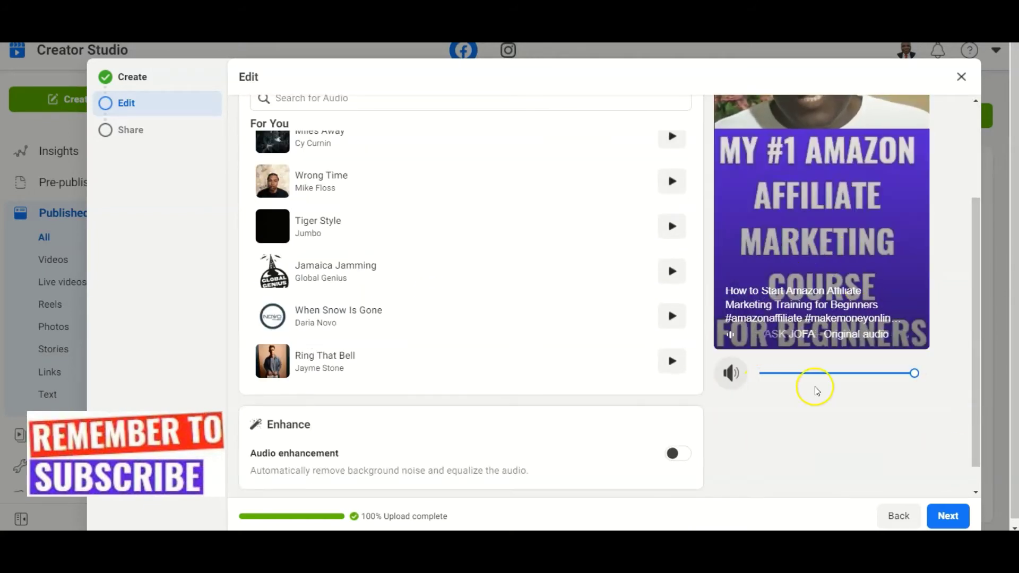
pyautogui.scroll(3, 887, 360)
pyautogui.scroll(-4, 892, 372)
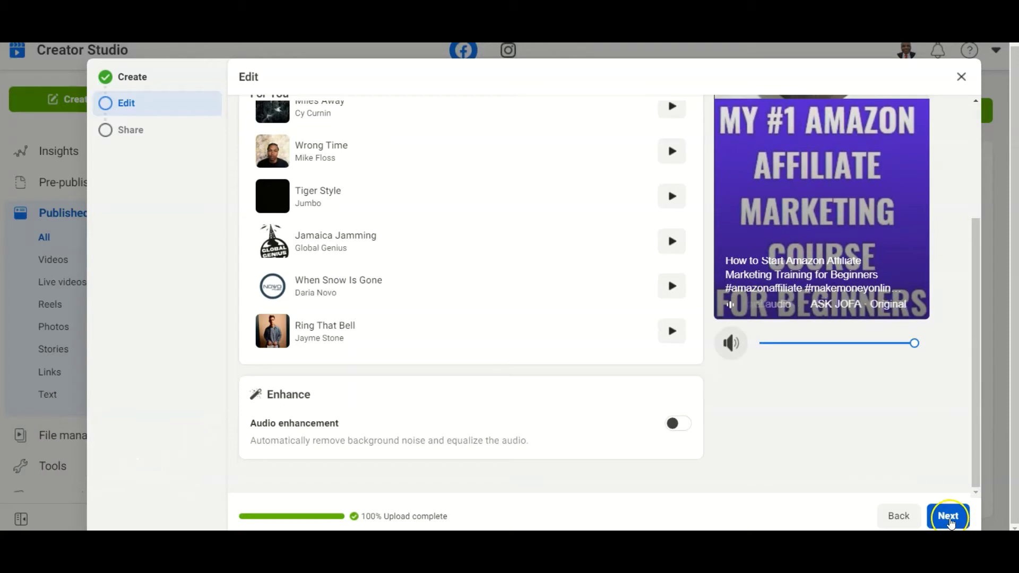
# Move to the Share reel step and share it now as Public
pyautogui.click(948, 517)
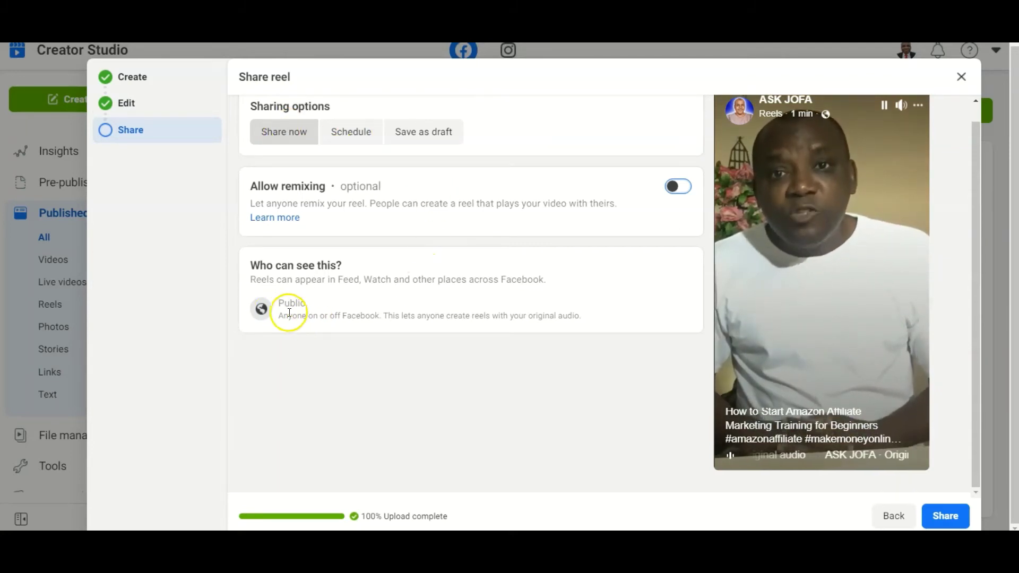
pyautogui.click(944, 521)
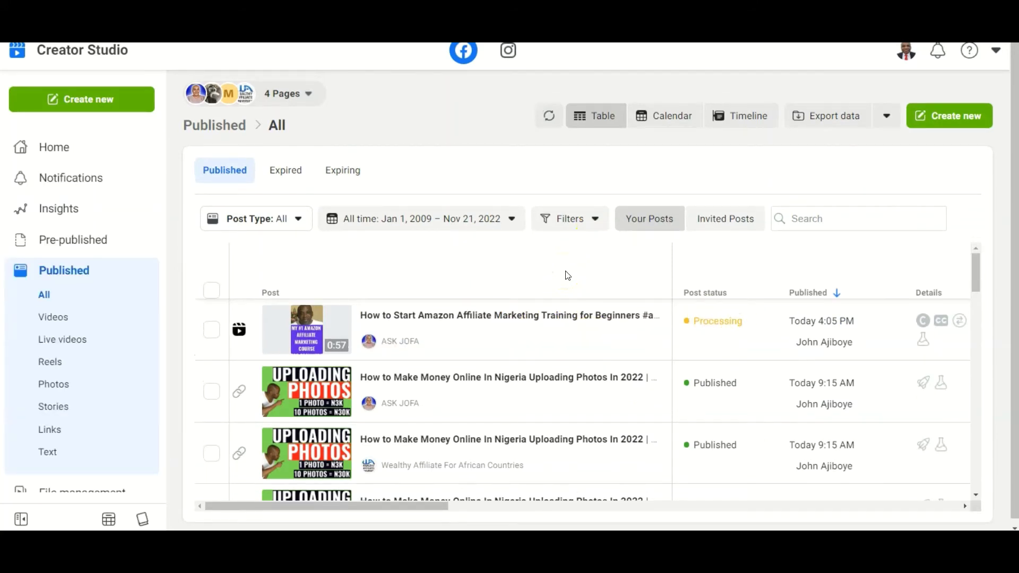
# Preview the published reel and share it to your profile and your story
pyautogui.click(212, 334)
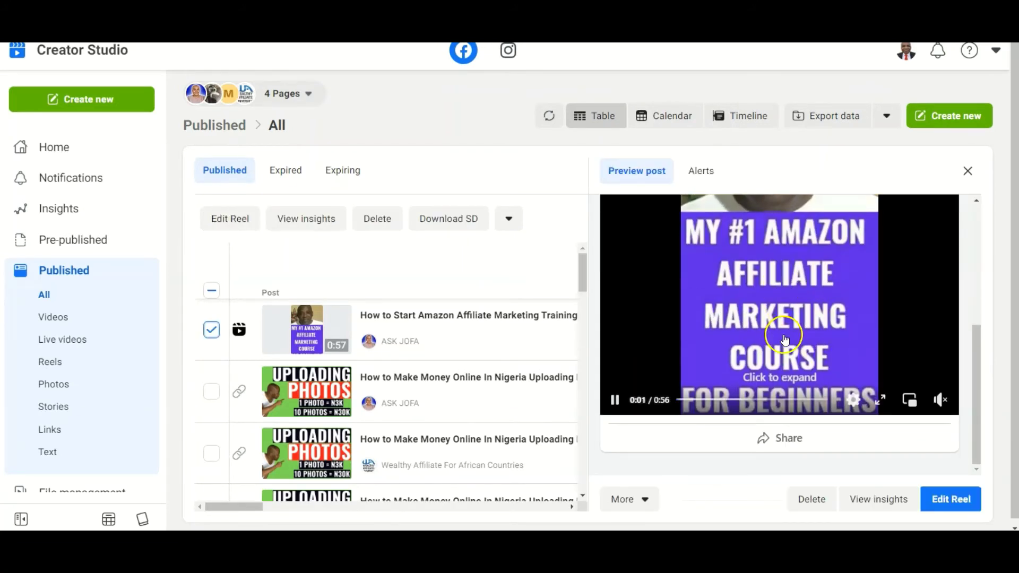
pyautogui.click(787, 450)
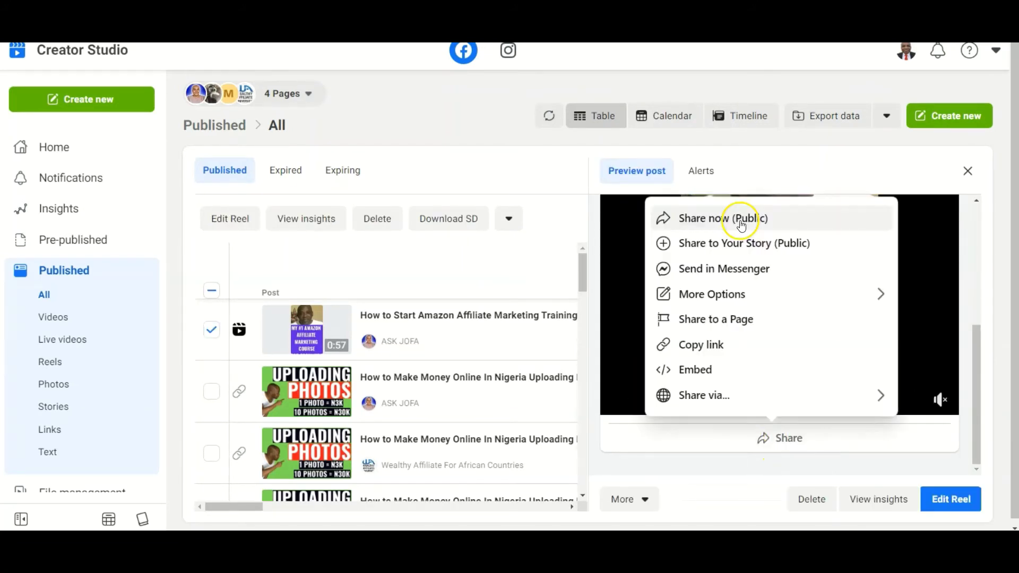
pyautogui.click(742, 225)
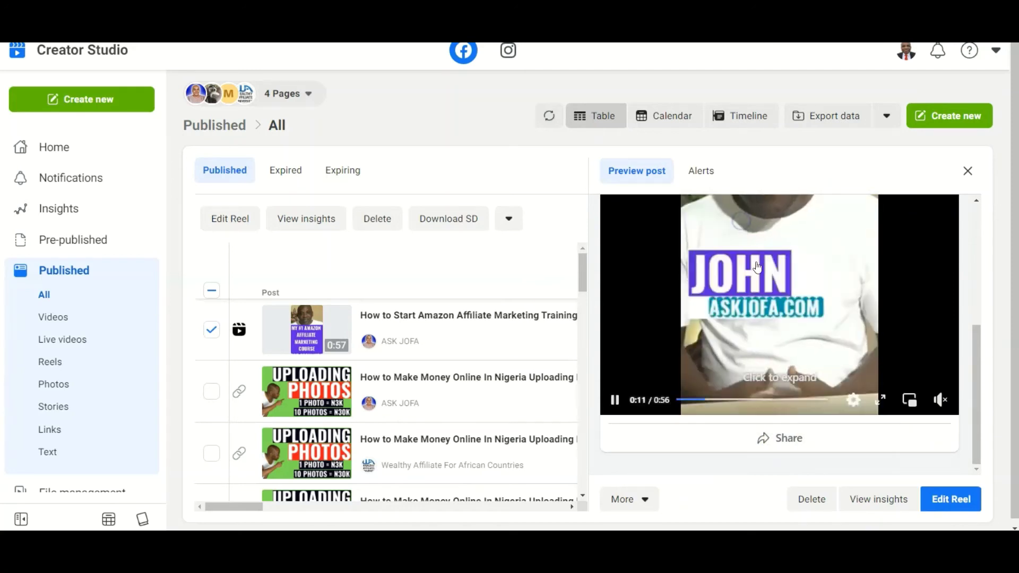
pyautogui.click(781, 437)
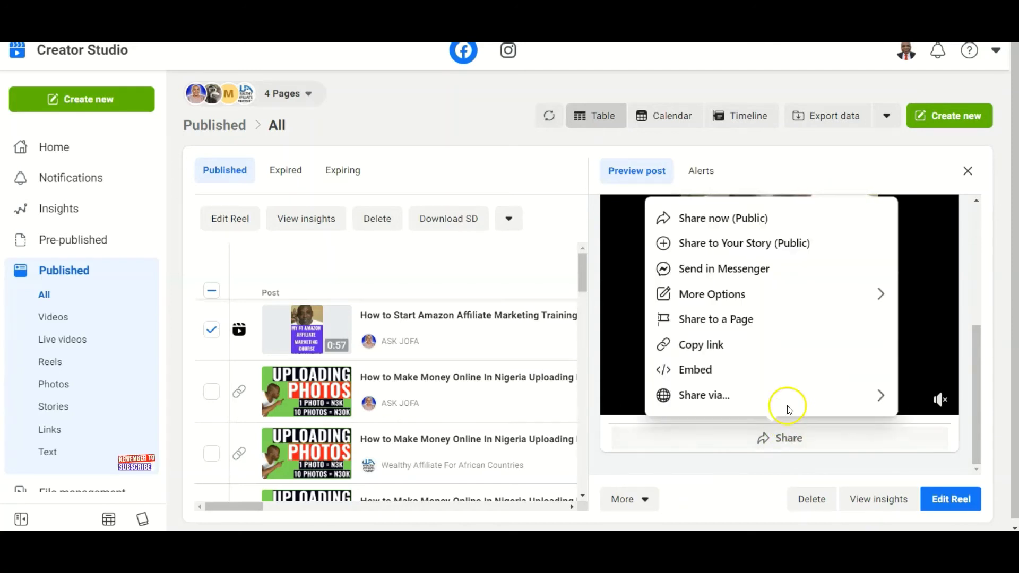
pyautogui.click(772, 243)
# Share the Reel to your feed via More Options and post it
pyautogui.click(784, 438)
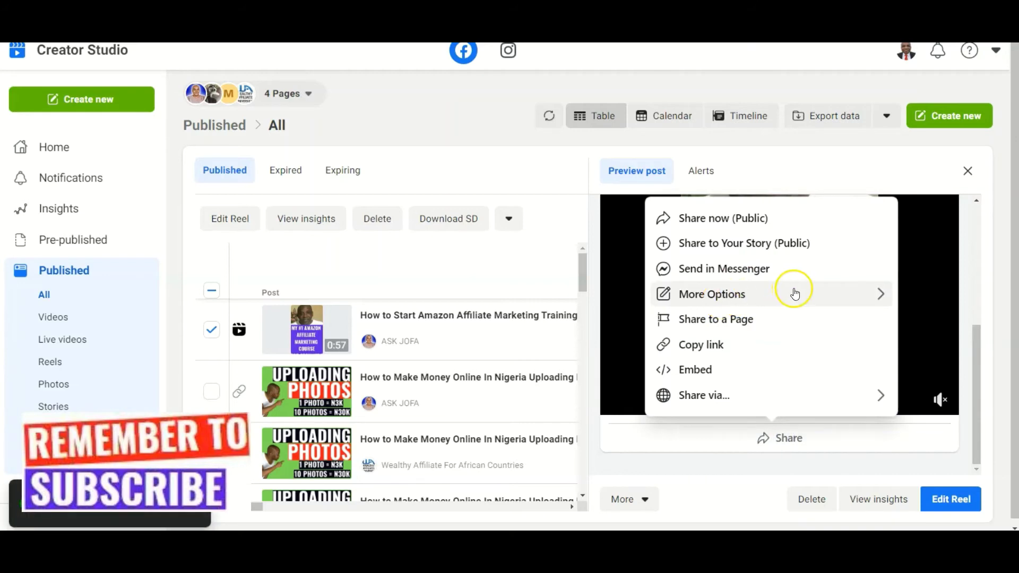
pyautogui.click(819, 293)
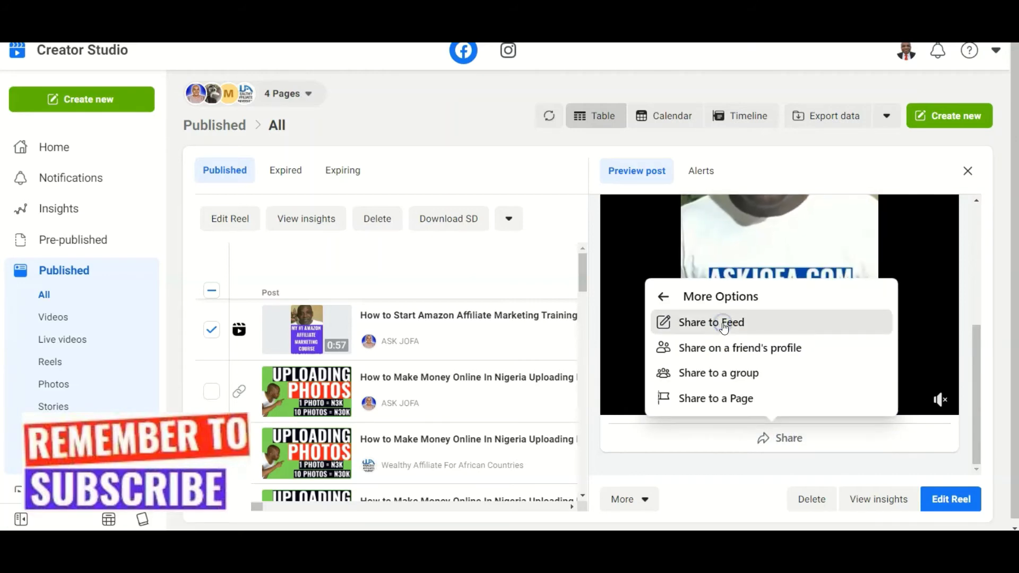
pyautogui.click(724, 328)
pyautogui.click(500, 455)
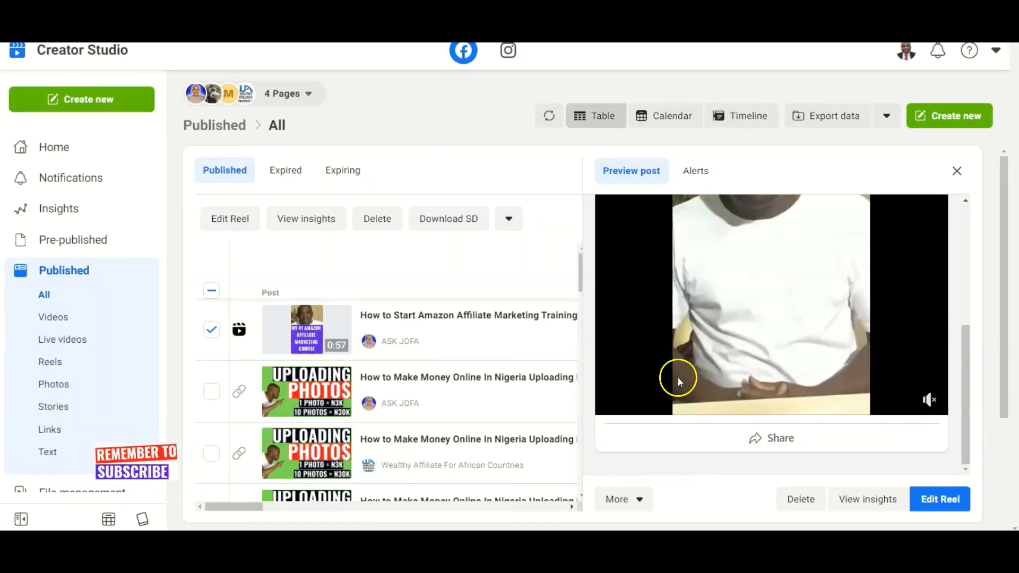
pyautogui.scroll(-1, 829, 439)
pyautogui.scroll(-3, 815, 439)
# Share the Reel on a chosen friend's profile and post it
pyautogui.click(774, 272)
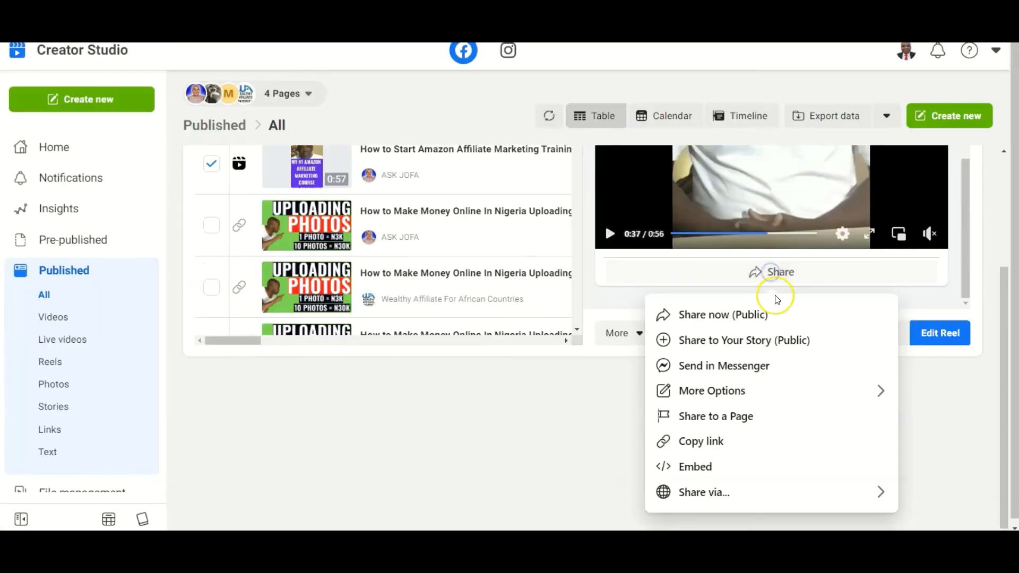
pyautogui.click(762, 389)
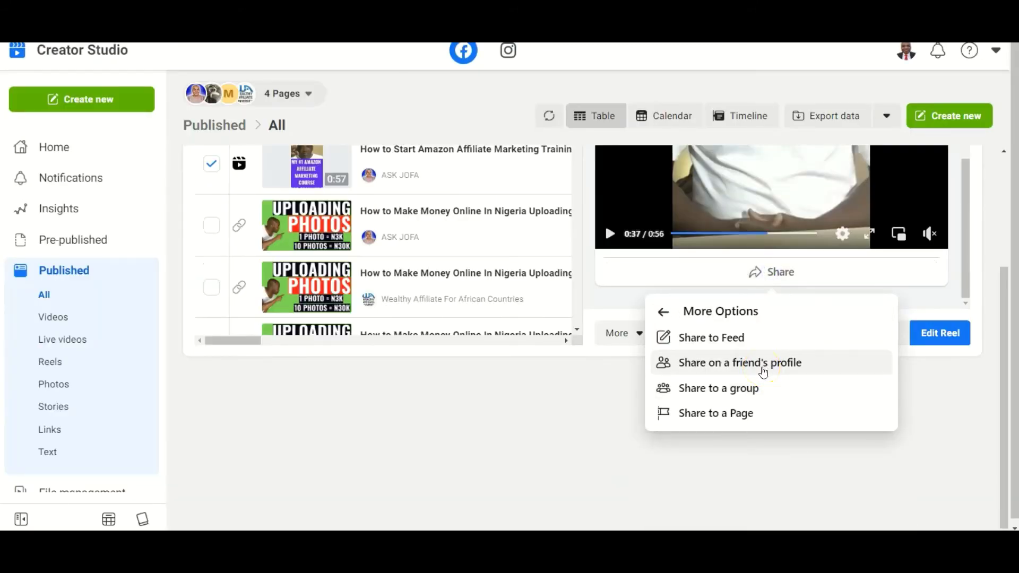
pyautogui.click(763, 372)
pyautogui.click(414, 387)
pyautogui.click(503, 460)
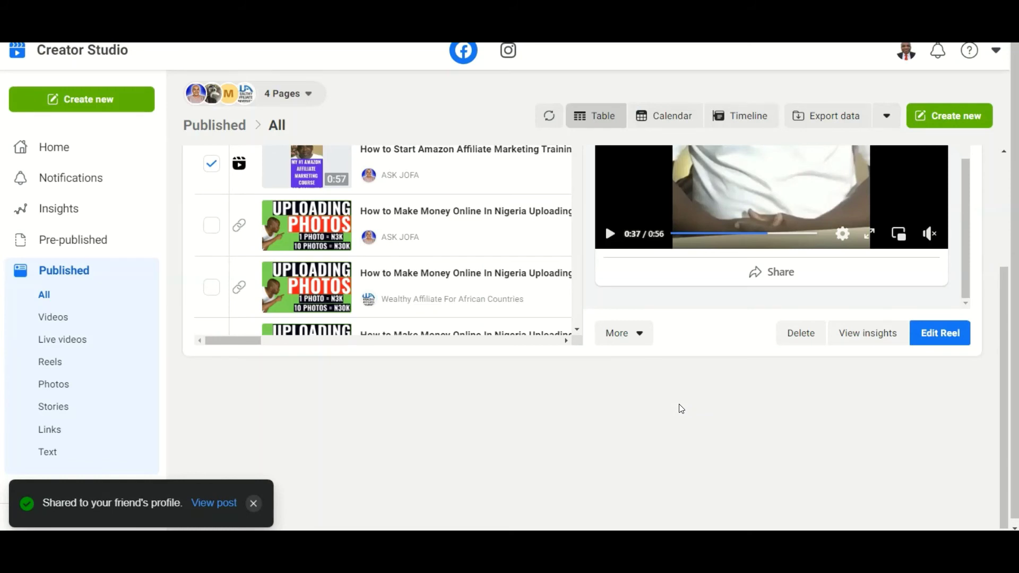
# Share the Reel into a selected group
pyautogui.click(771, 271)
pyautogui.click(741, 393)
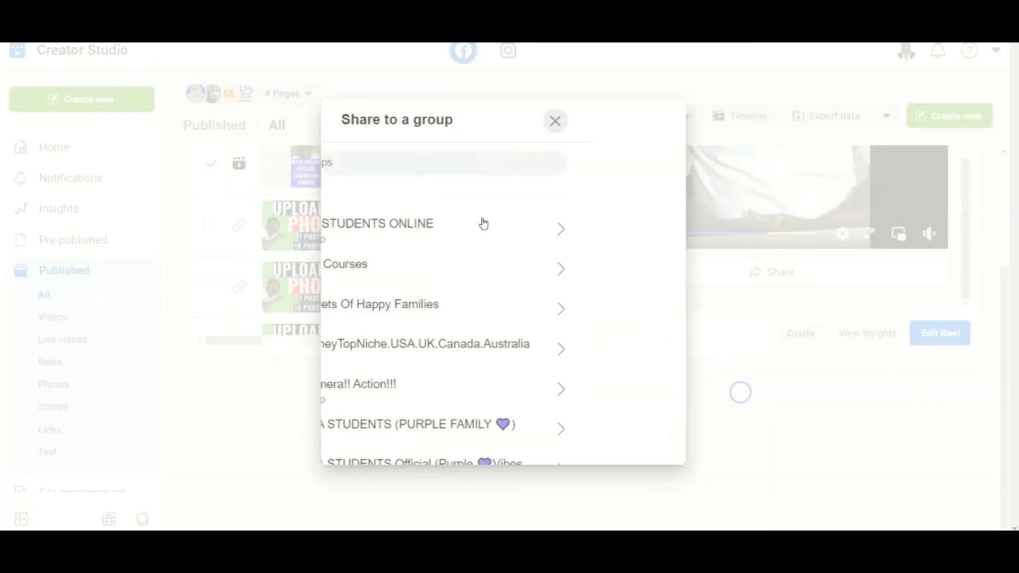
pyautogui.click(484, 228)
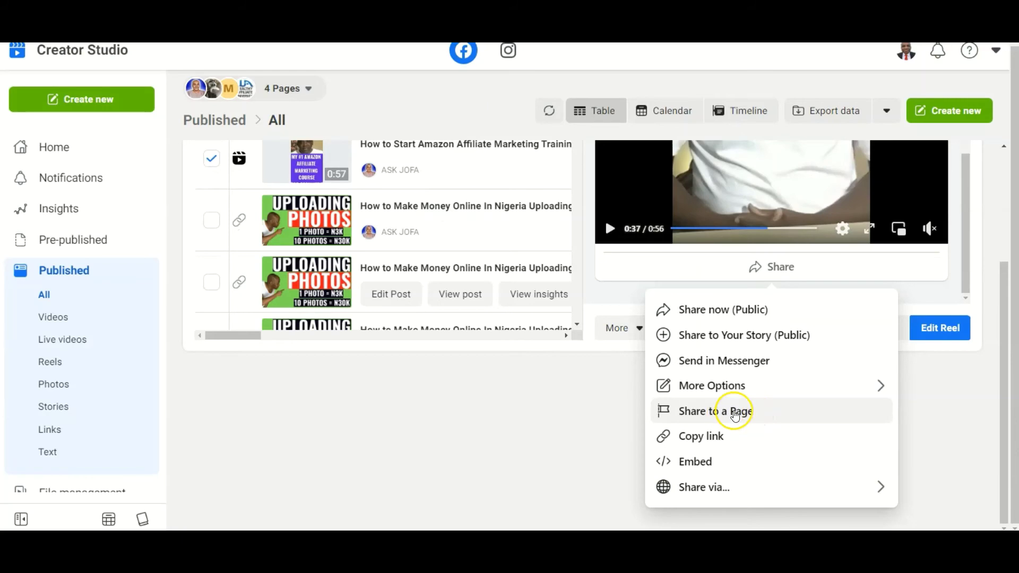
# Share the Reel to the Wealthy Affiliate For African Countries Page
pyautogui.click(735, 412)
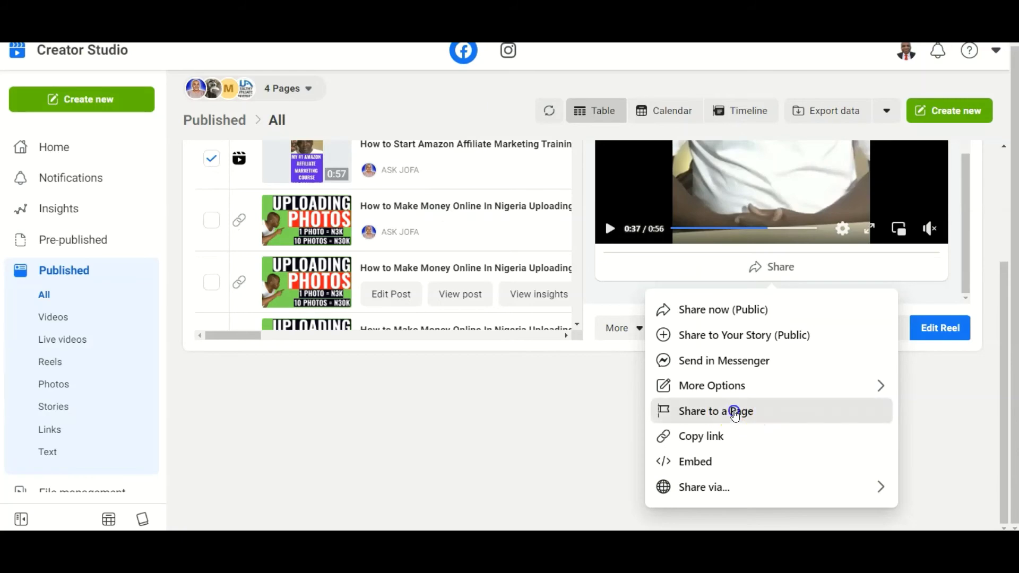
pyautogui.click(540, 324)
pyautogui.click(791, 261)
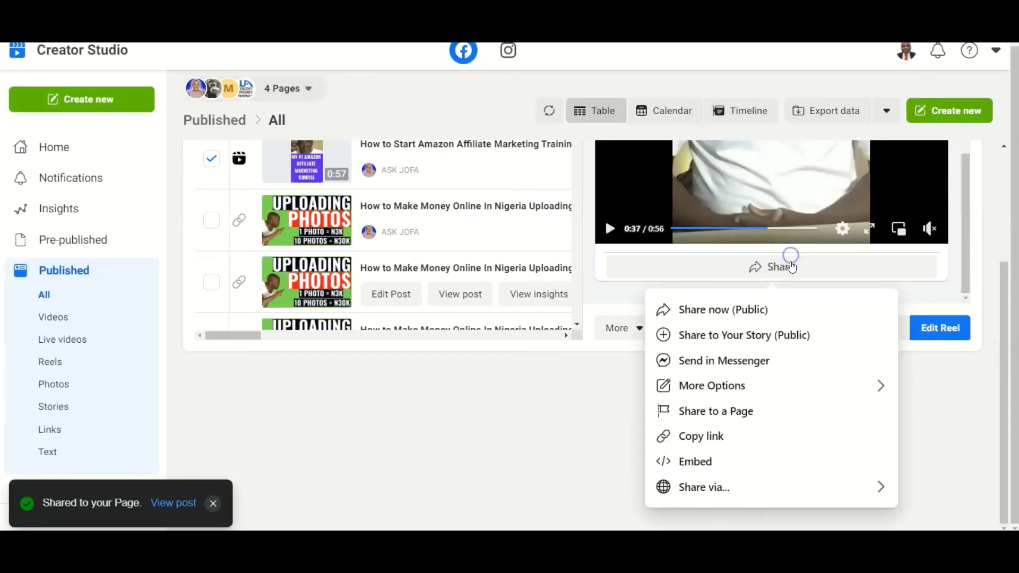
pyautogui.click(767, 415)
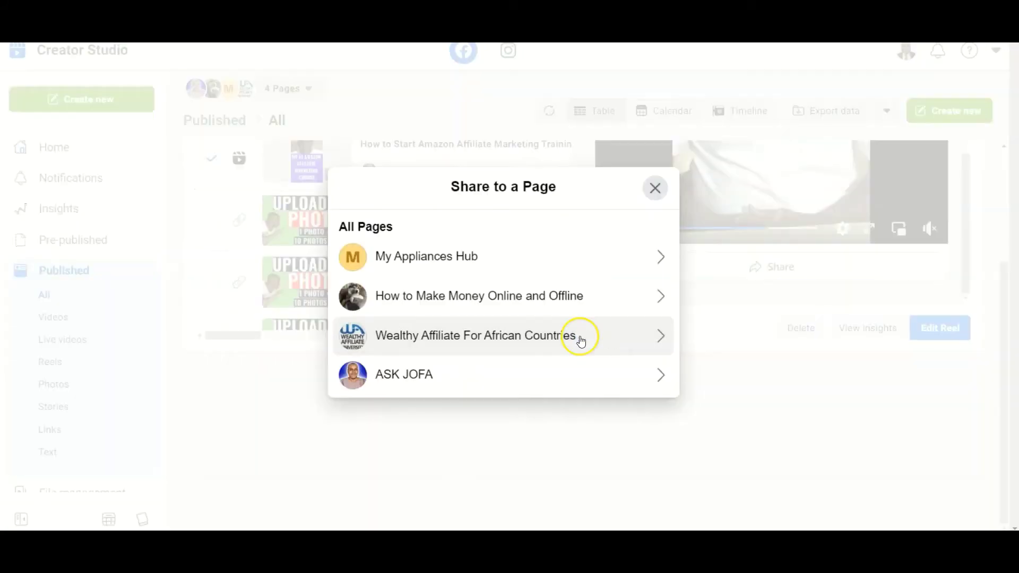
pyautogui.click(581, 340)
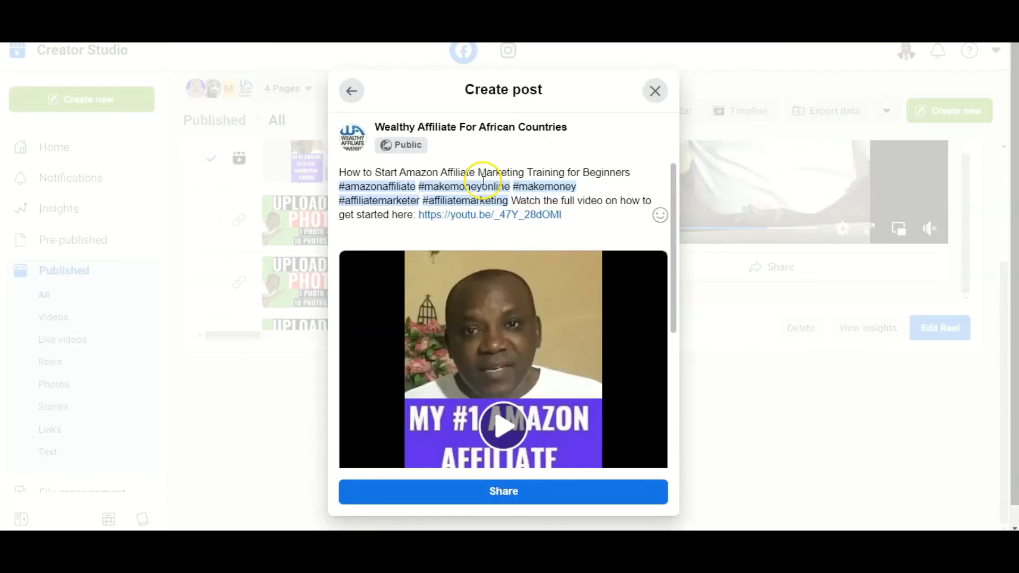
pyautogui.click(504, 491)
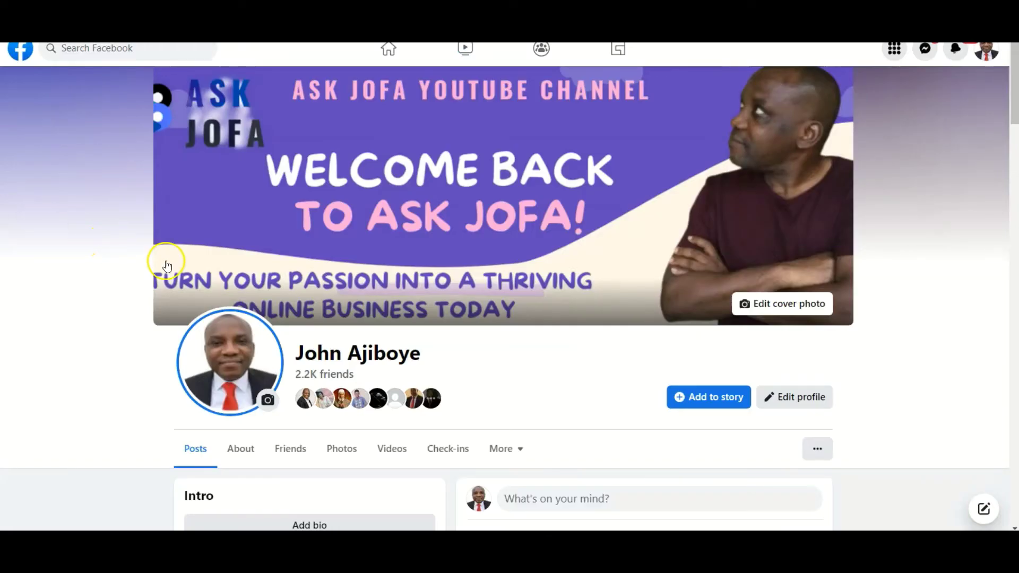
# Repost the Amazon affiliate reel on your profile, then switch to the ASK JOFA Page
pyautogui.scroll(-12, 660, 395)
pyautogui.scroll(-8, 660, 395)
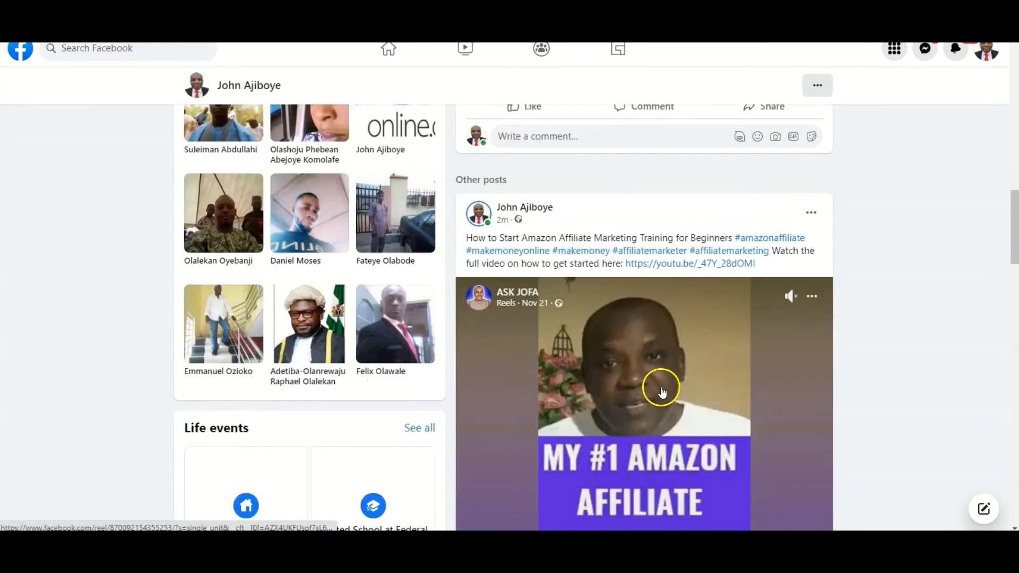
pyautogui.click(765, 405)
pyautogui.click(760, 250)
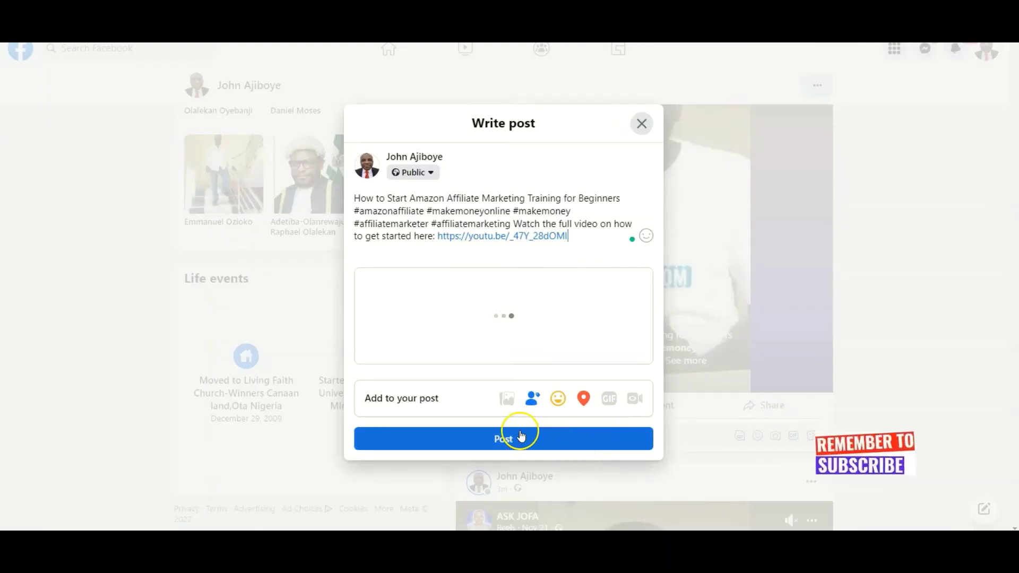
pyautogui.click(520, 436)
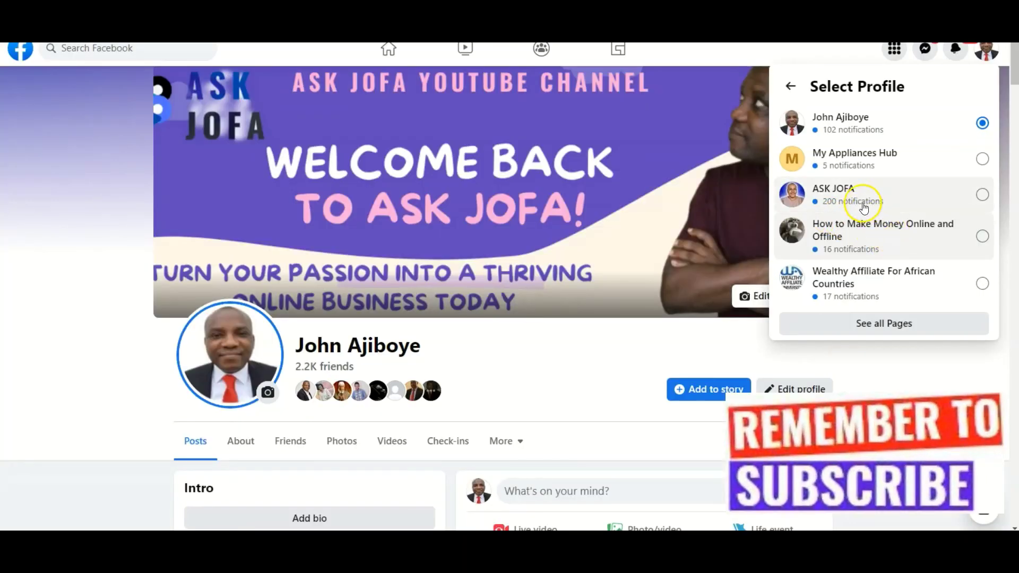
pyautogui.click(831, 196)
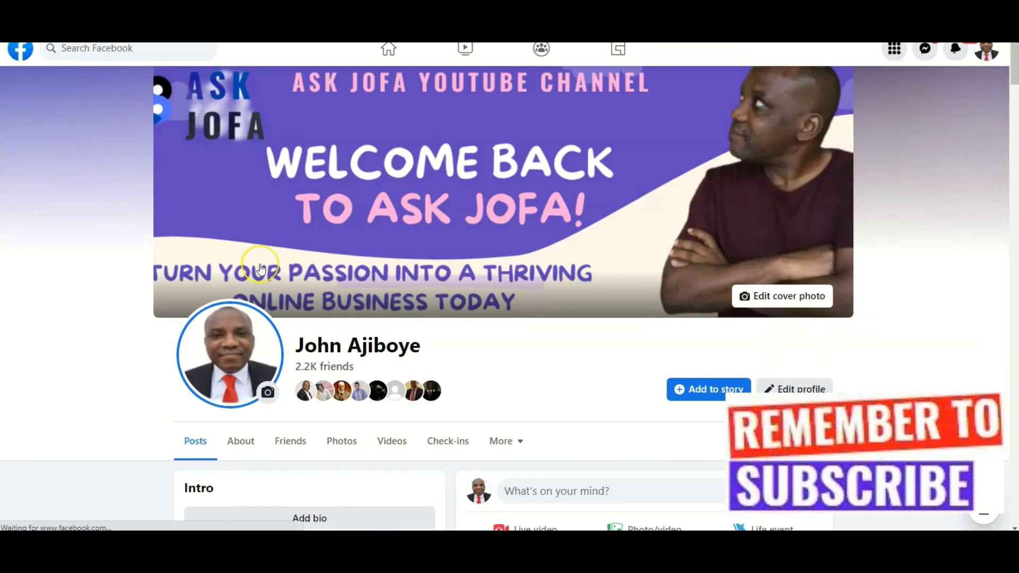